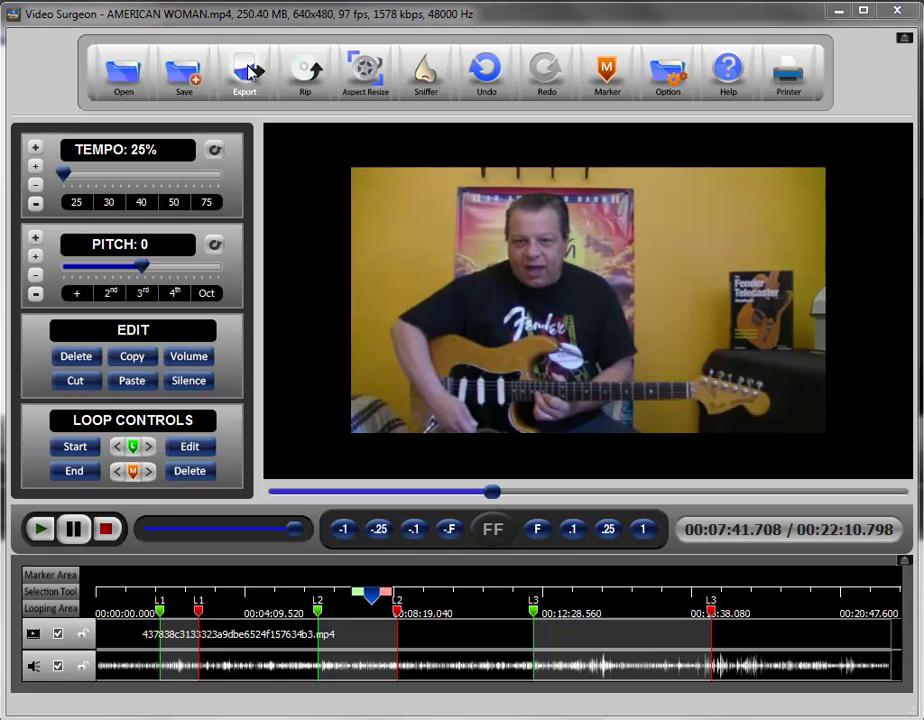
# - Move the playhead back to about 00:07:11.541 and show the Export dropdown choices
pyautogui.click(250, 73)
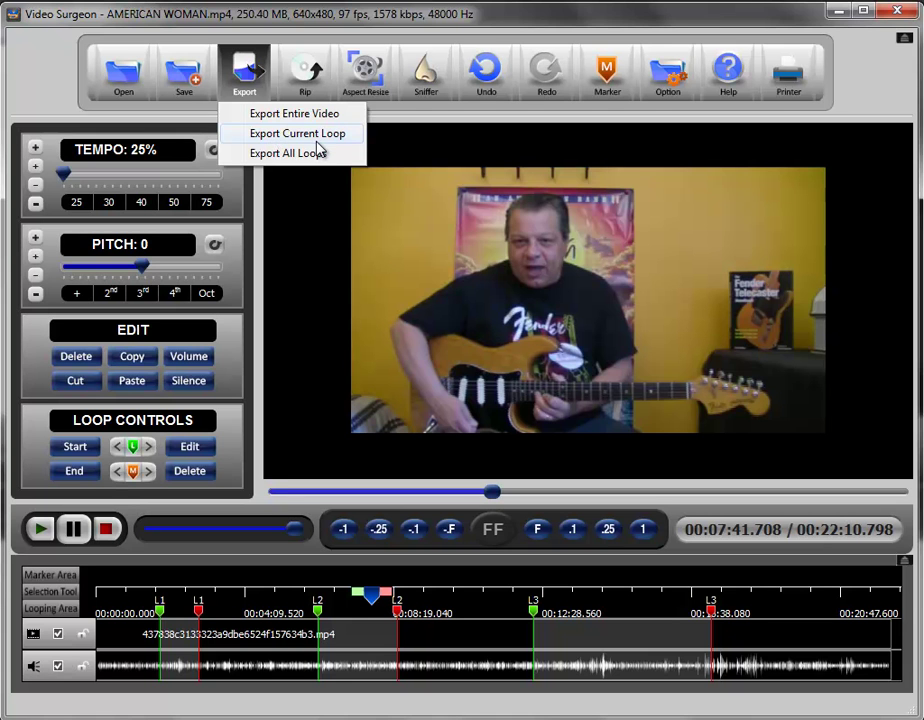
pyautogui.click(391, 447)
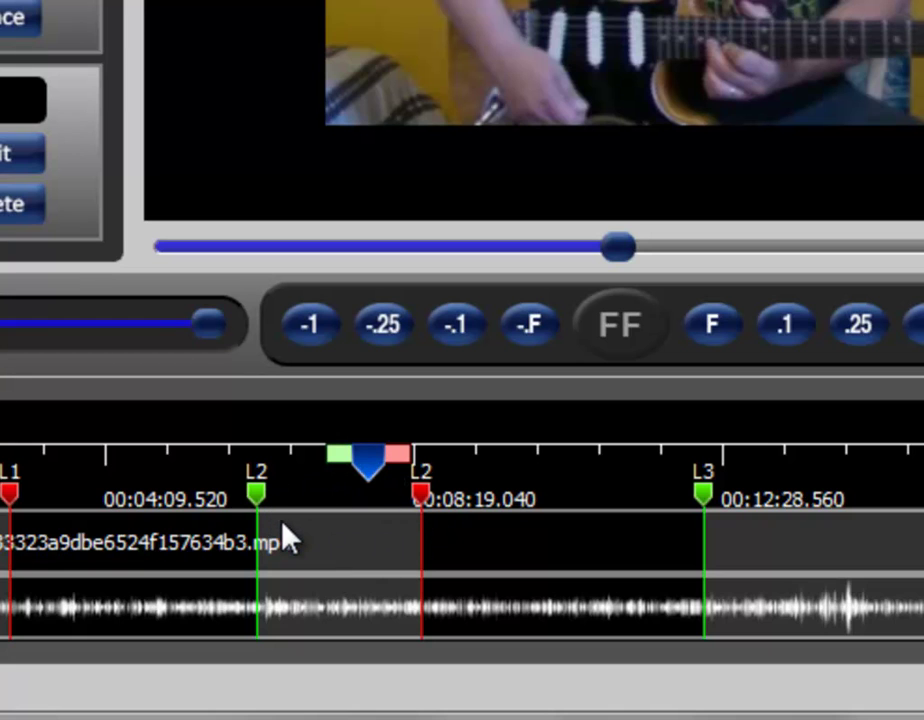
pyautogui.moveTo(367, 481); pyautogui.dragTo(331, 487)
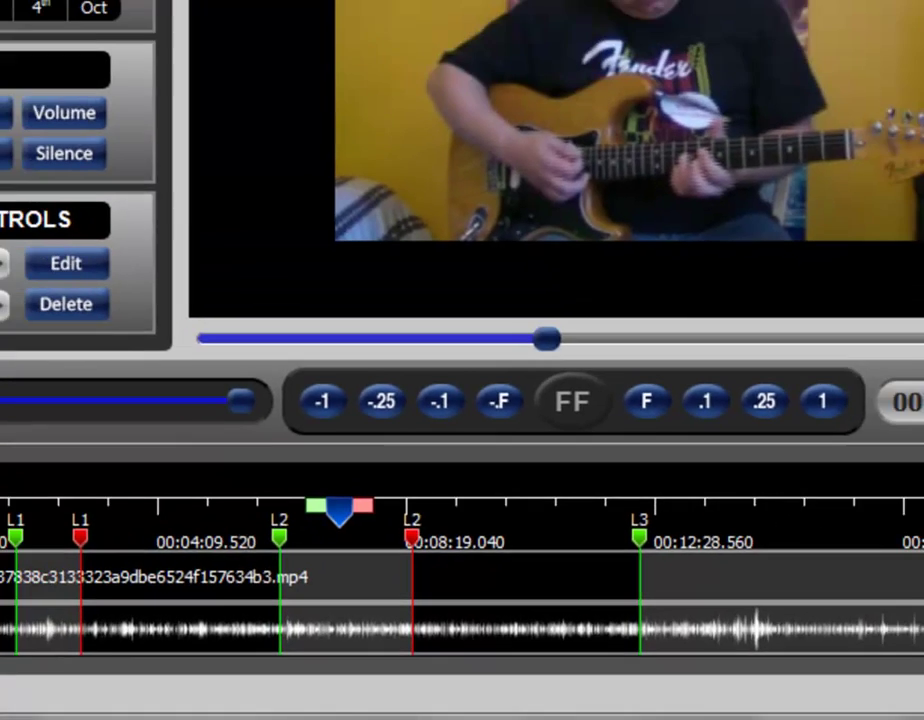
pyautogui.click(232, 58)
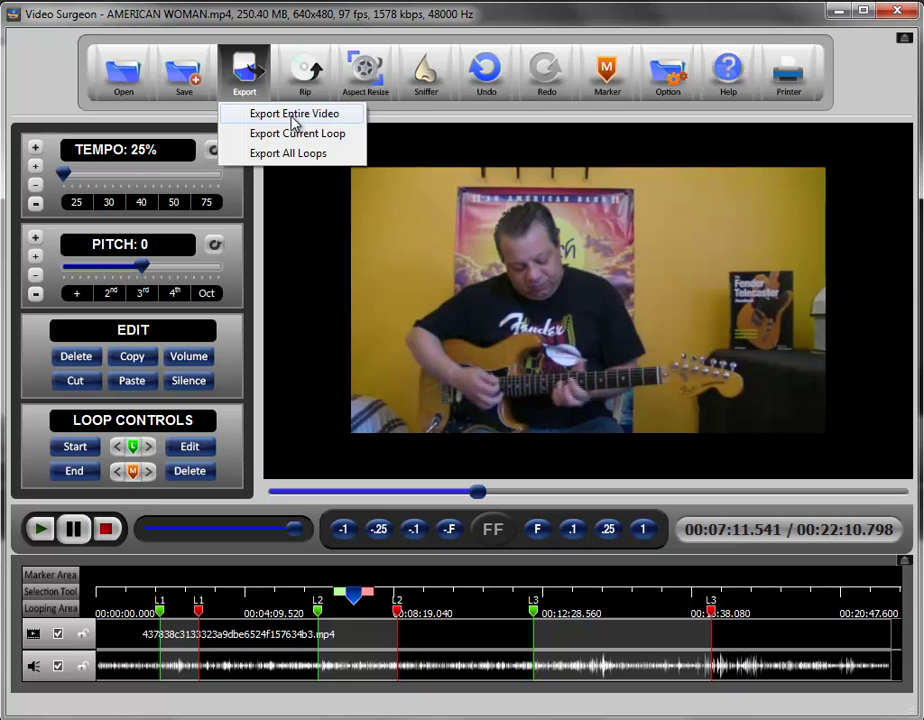
# - Choose Export Entire Video to bring up the Export dialog set to AVI at original quality
pyautogui.click(293, 114)
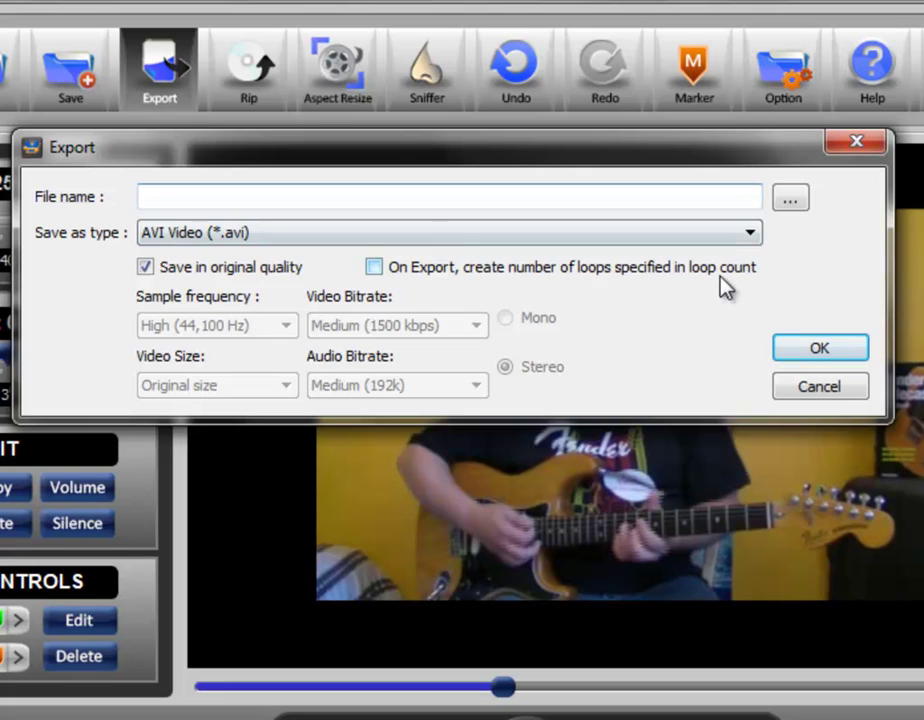
pyautogui.click(752, 238)
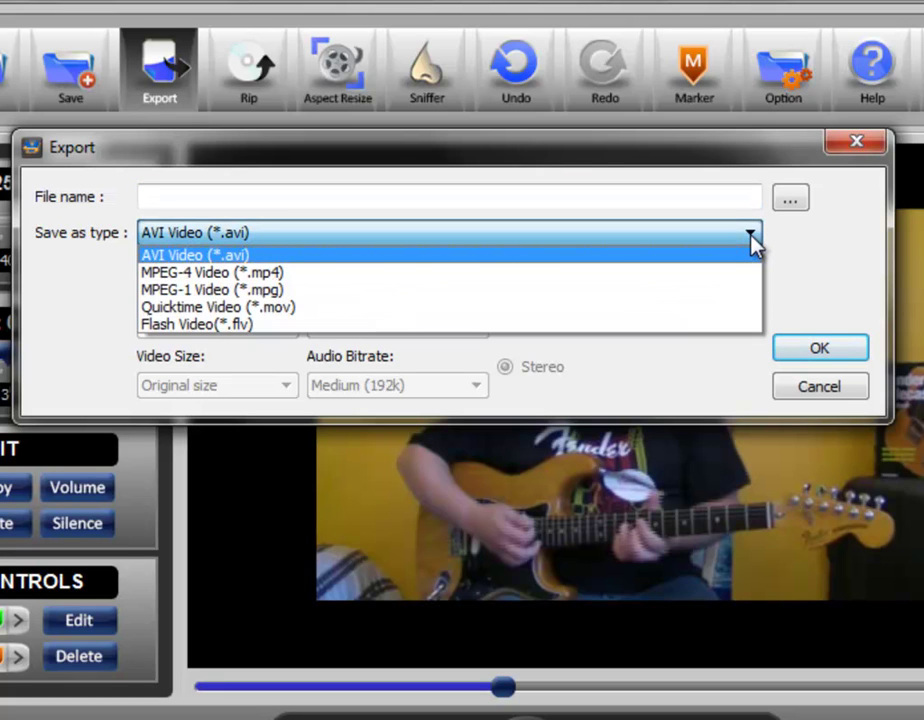
pyautogui.click(752, 238)
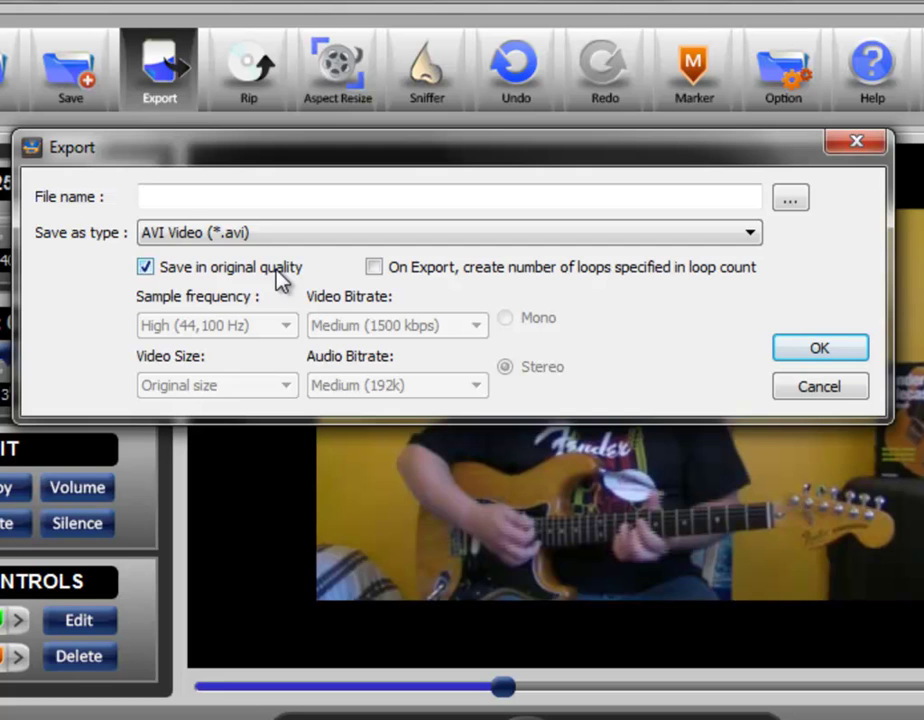
# - Turn off original quality, keeping 44,100 Hz sample frequency, 192k audio bitrate and original video size
pyautogui.click(146, 268)
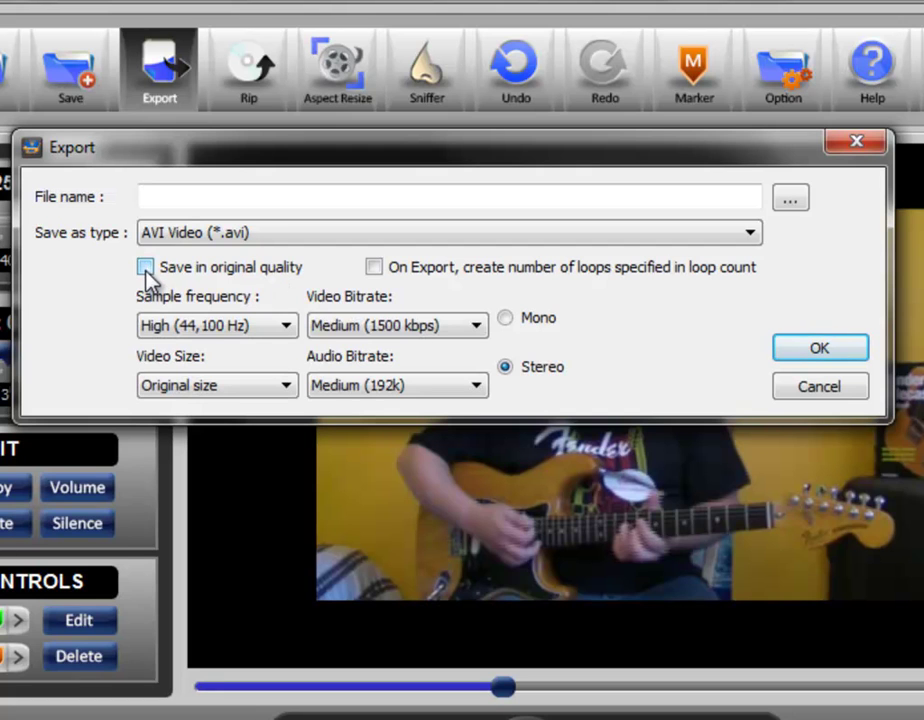
pyautogui.click(287, 326)
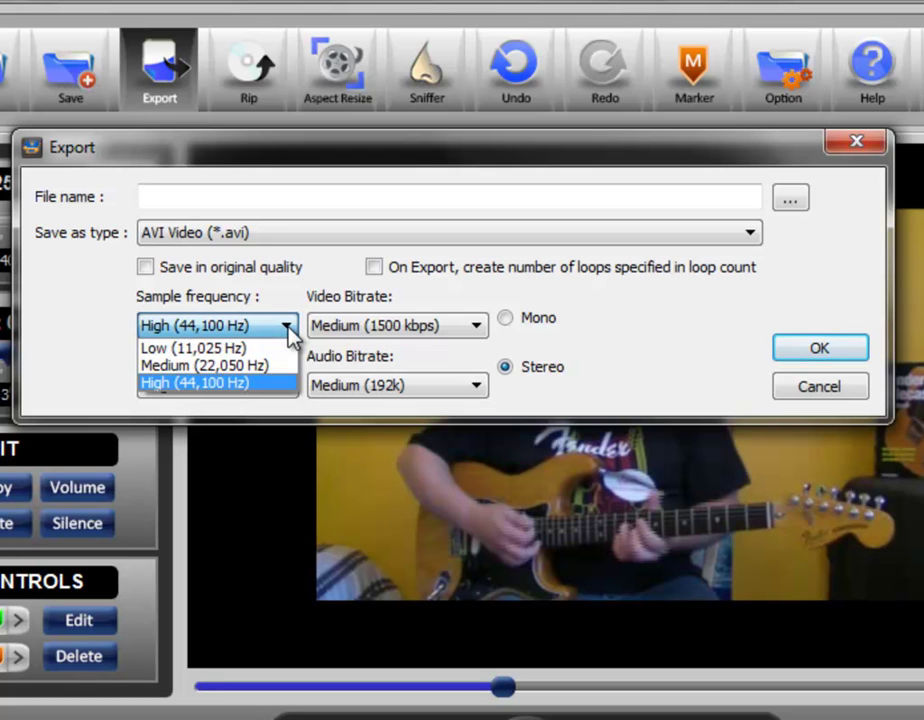
pyautogui.click(288, 332)
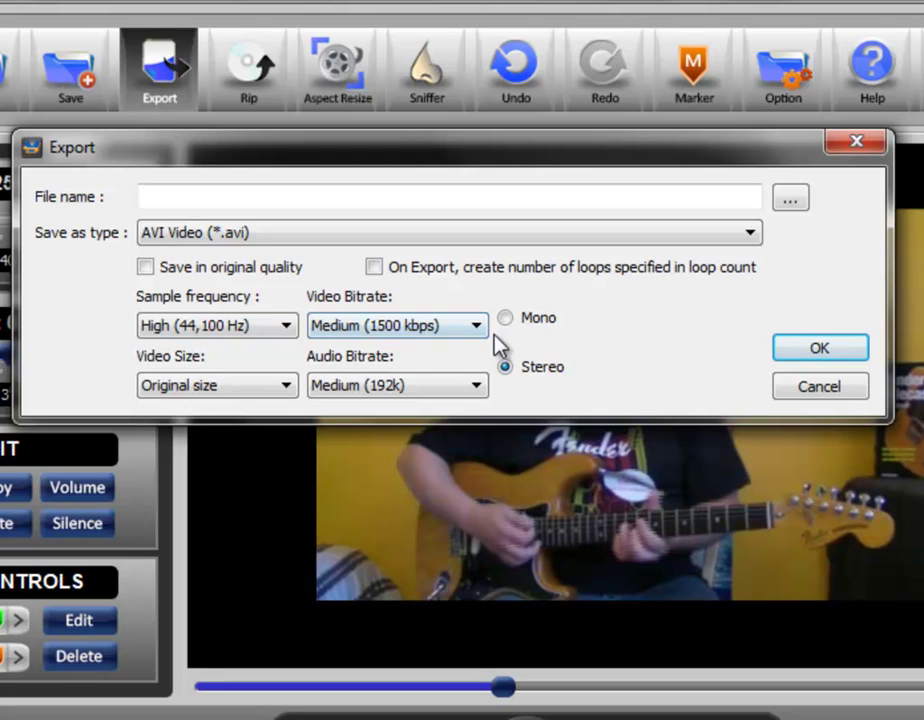
pyautogui.click(477, 388)
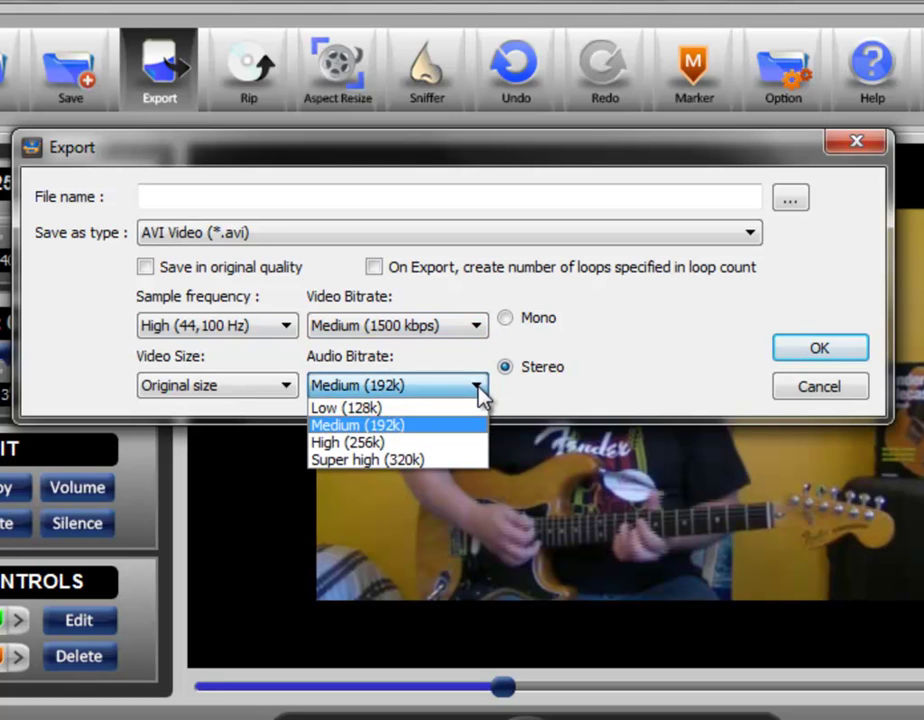
pyautogui.click(367, 384)
pyautogui.click(289, 390)
pyautogui.click(290, 390)
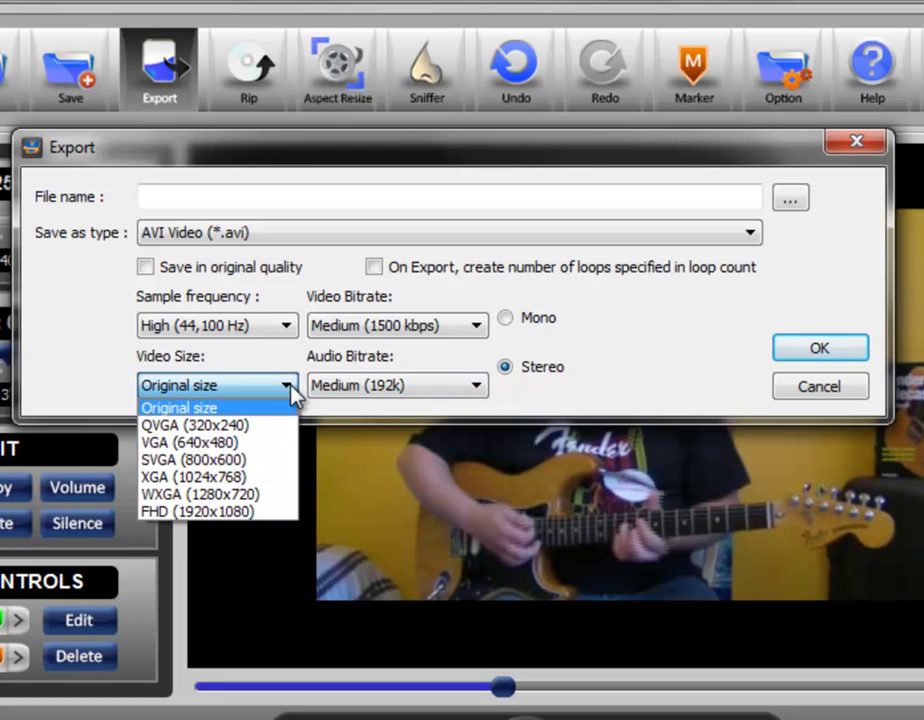
pyautogui.click(289, 391)
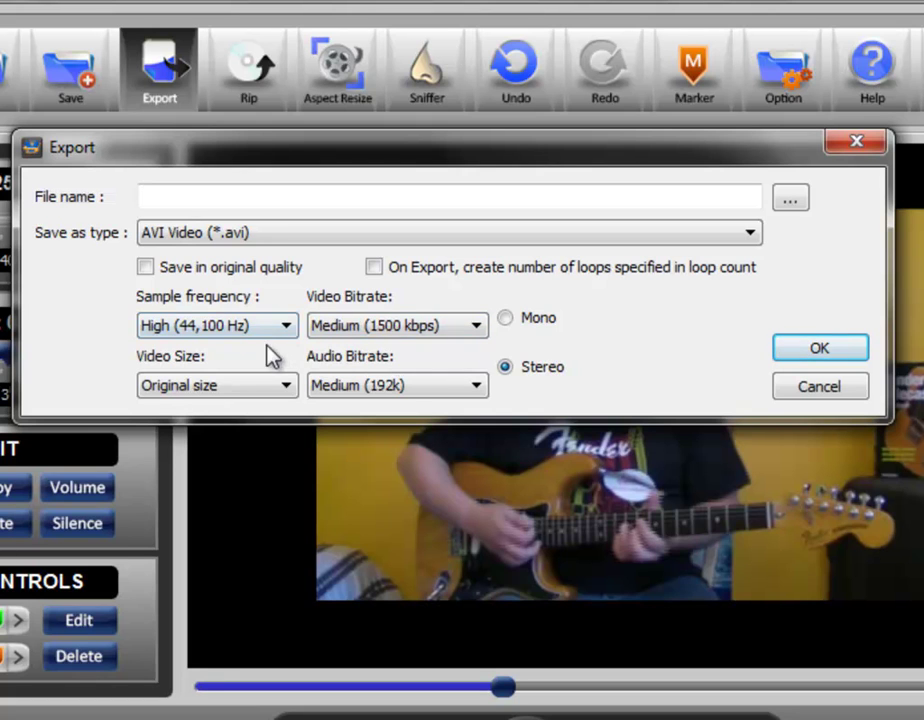
# - Re-enable original quality and tick the option to create loops per the loop count
pyautogui.click(146, 267)
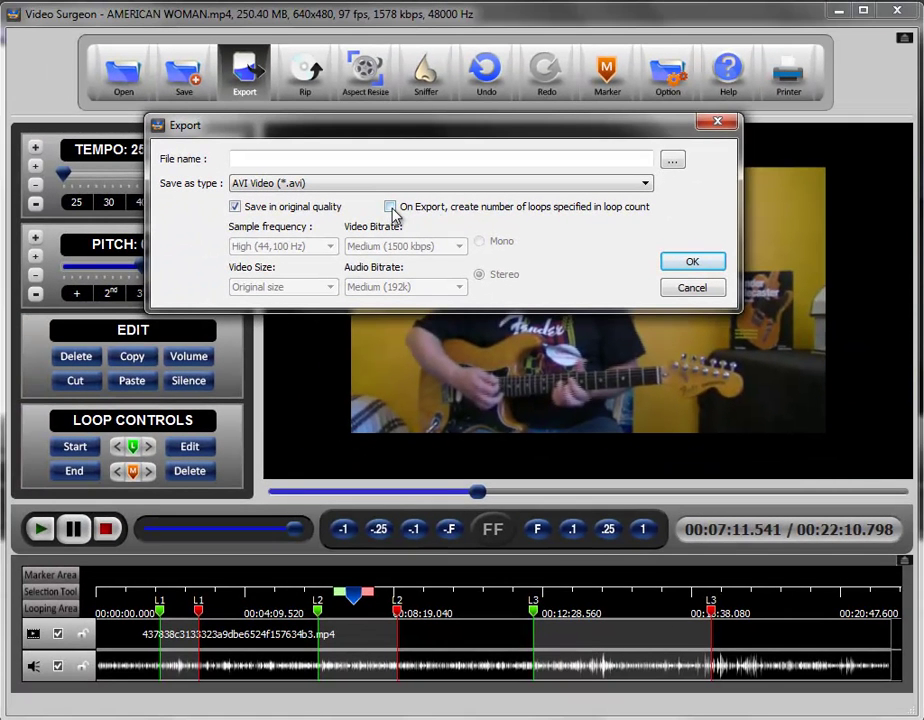
pyautogui.click(390, 207)
pyautogui.click(390, 207)
pyautogui.click(390, 207)
# - Cancel the export, check the loop's count of 999 without changes, then reshow the Export choices
pyautogui.click(690, 290)
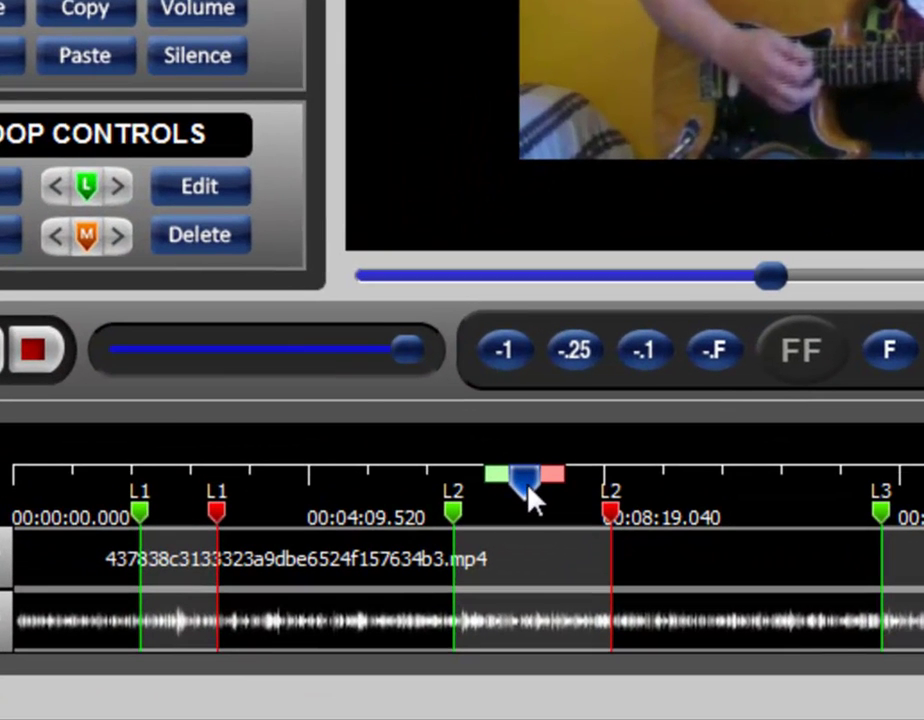
pyautogui.click(223, 194)
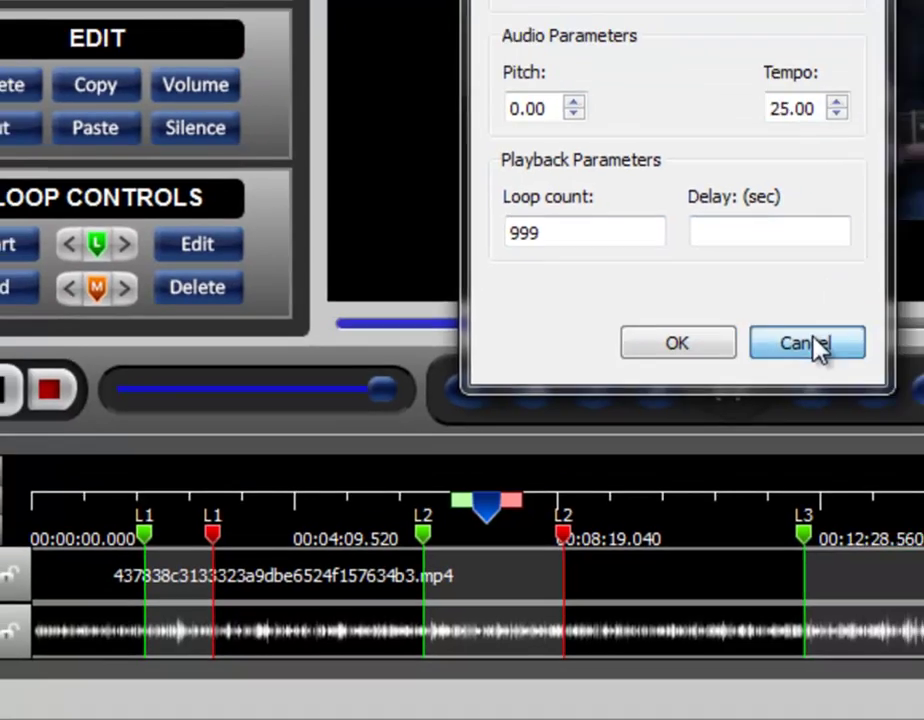
pyautogui.click(882, 297)
pyautogui.click(247, 78)
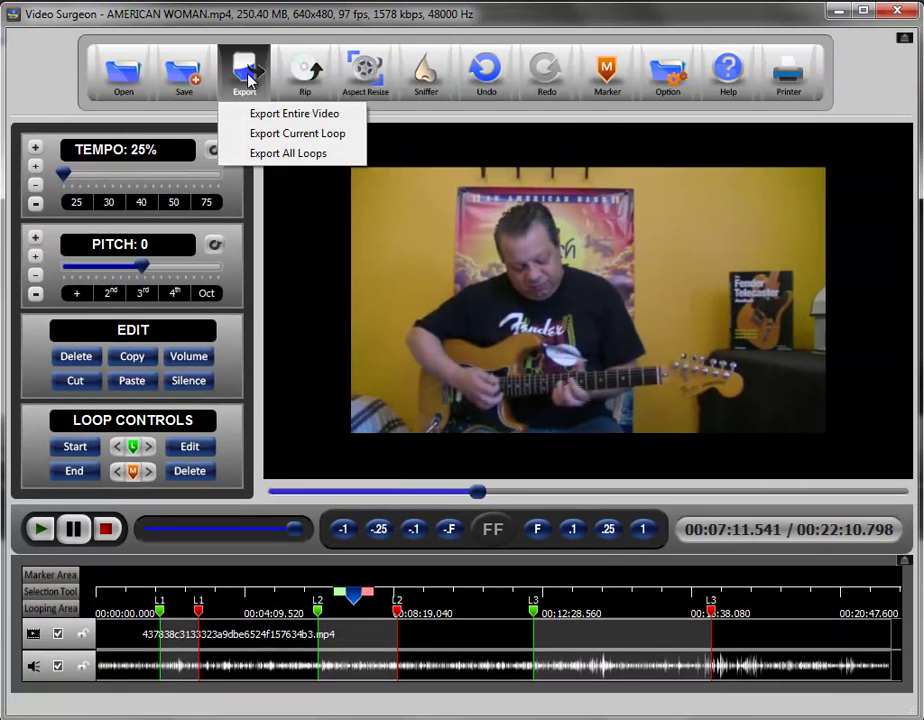
# - Open Export Entire Video, toggle the loop-count copies option on and off, then cancel
pyautogui.click(292, 116)
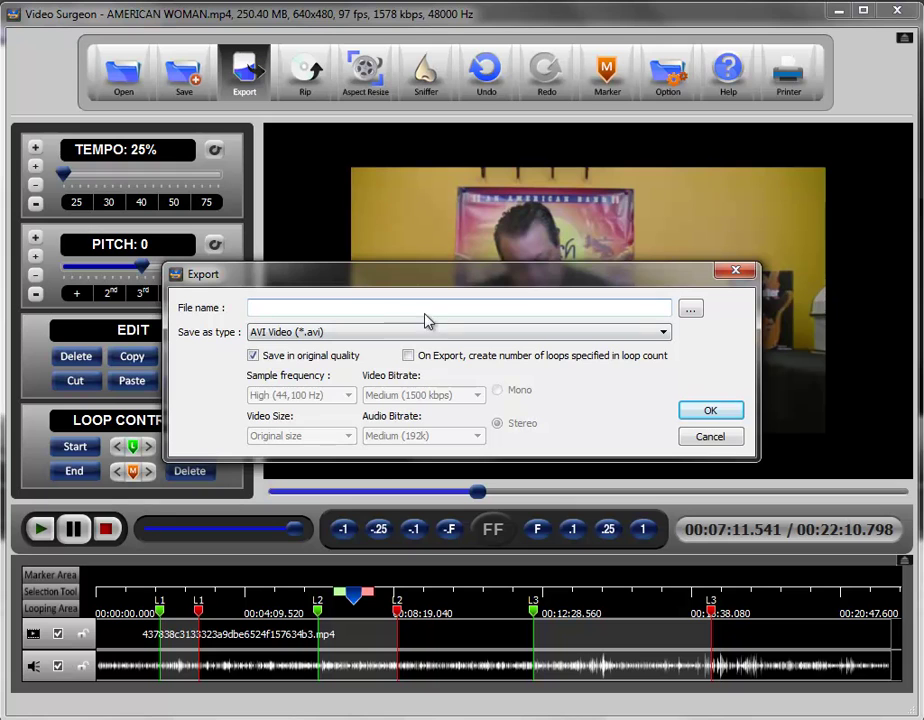
pyautogui.click(408, 357)
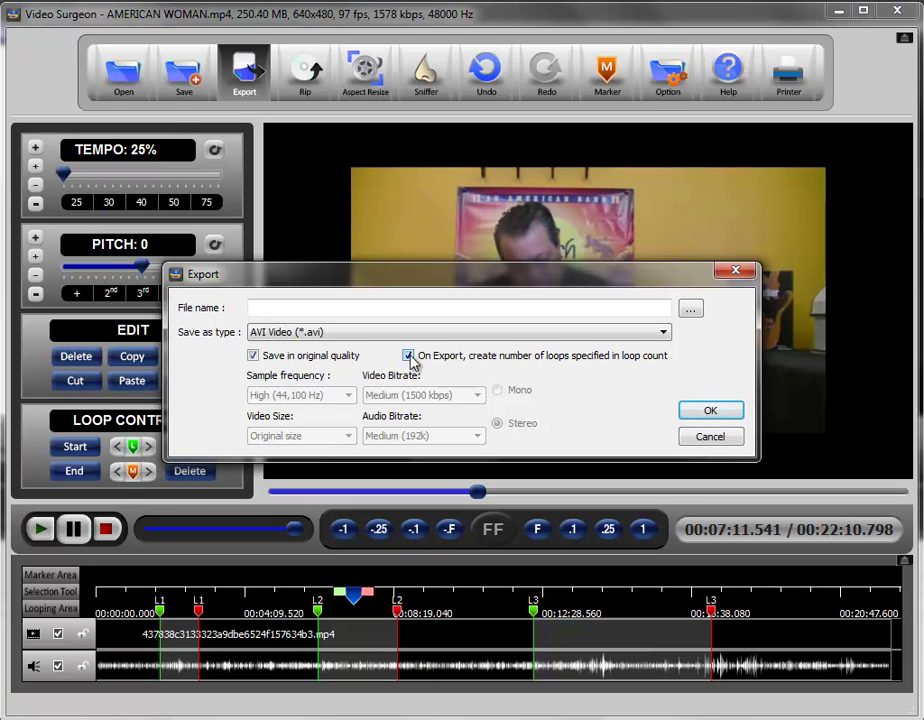
pyautogui.click(409, 355)
pyautogui.click(704, 438)
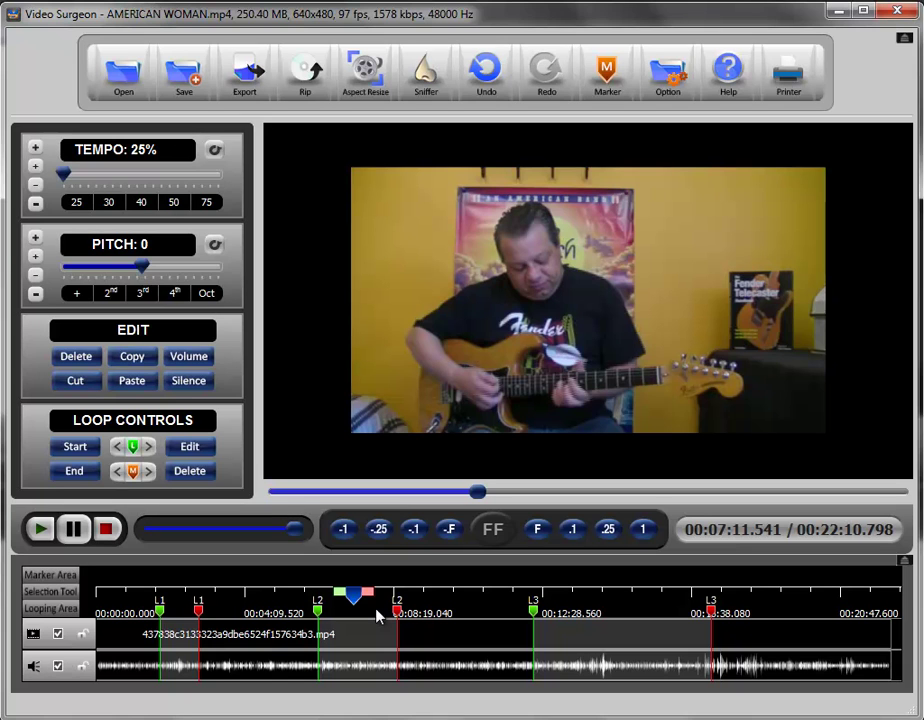
# - Choose Export All Loops and tick the create-loops-per-loop-count checkbox
pyautogui.click(243, 73)
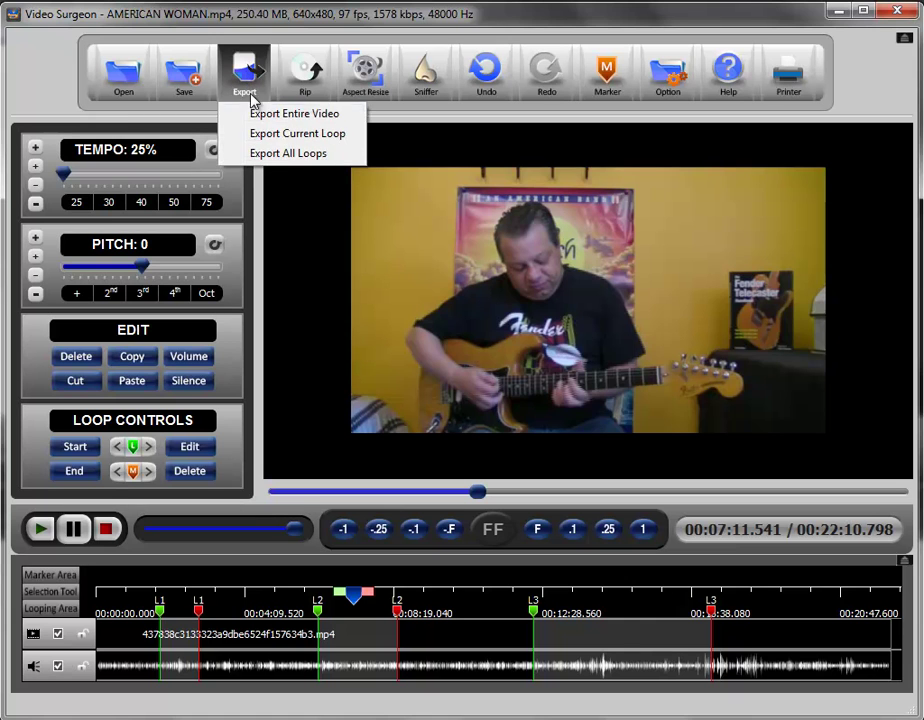
pyautogui.click(280, 156)
pyautogui.click(409, 356)
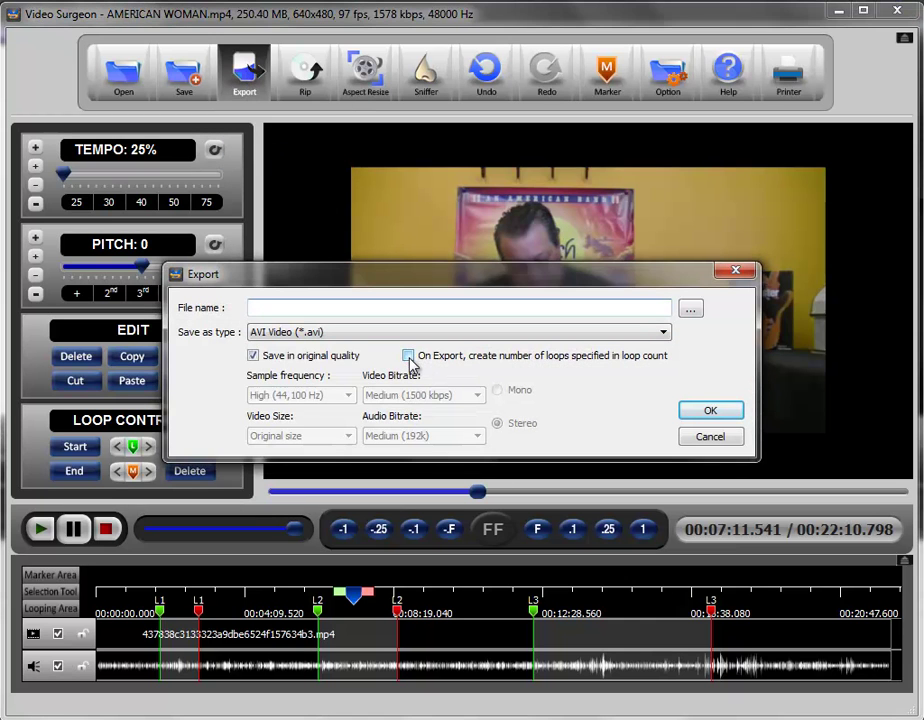